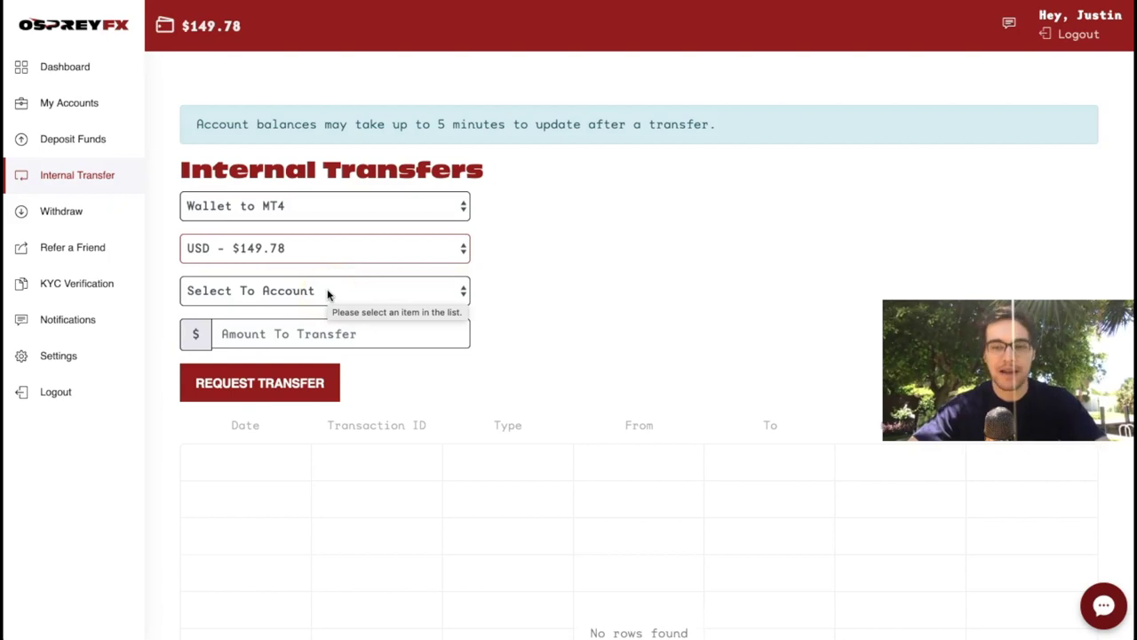
# Transfer $100 from the USD wallet to the USD MT4 ECN account and dismiss the confirmation.
pyautogui.click(327, 291)
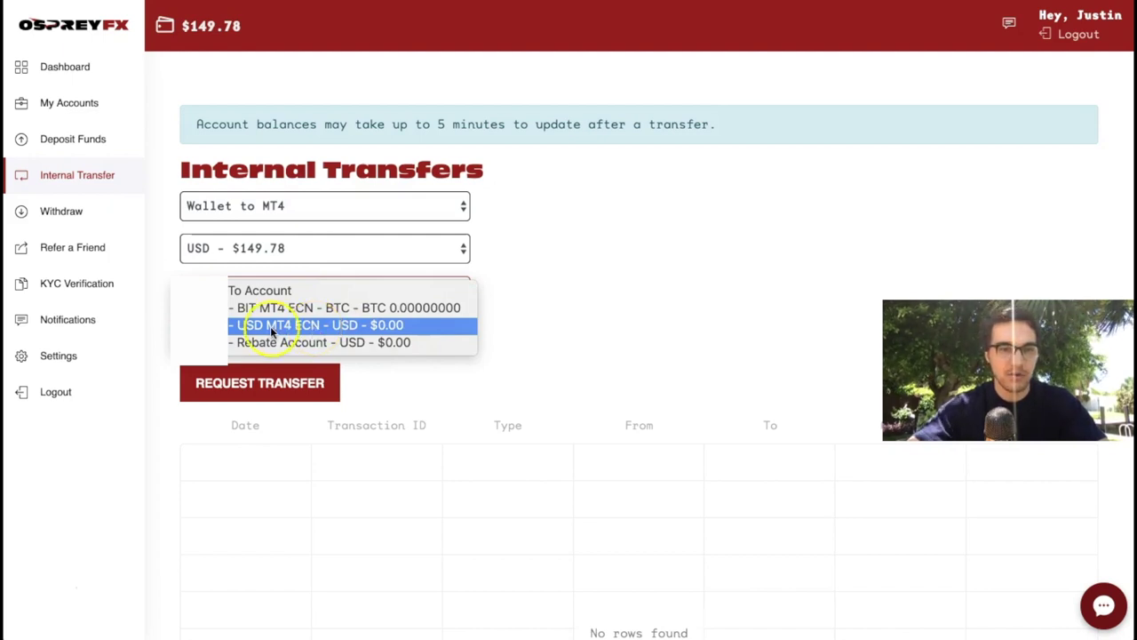
pyautogui.click(331, 327)
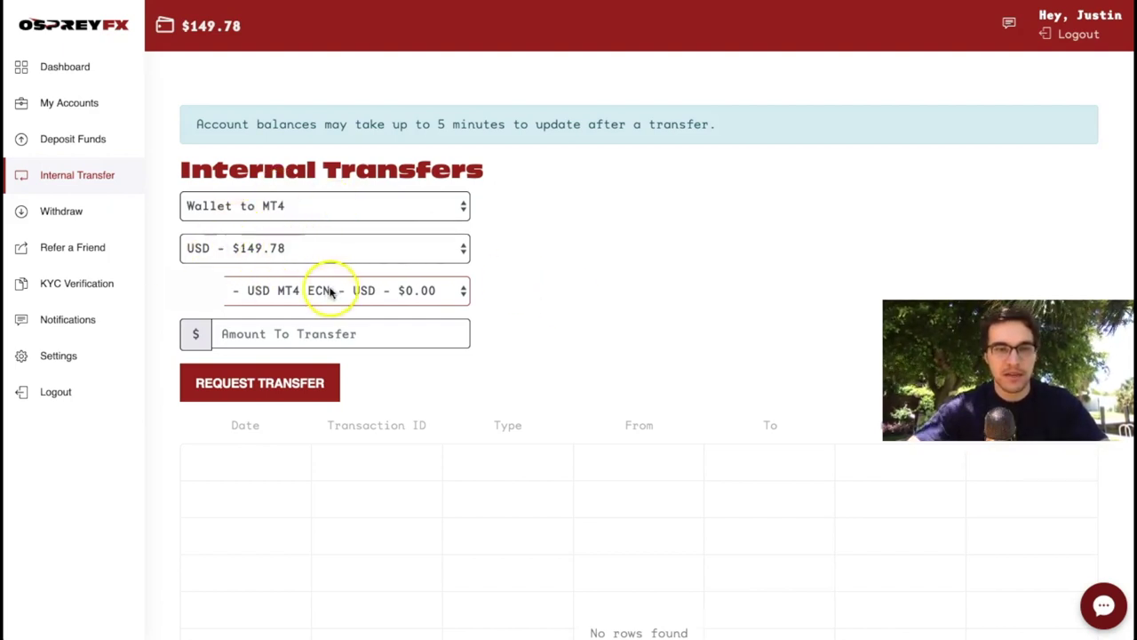
pyautogui.click(284, 334)
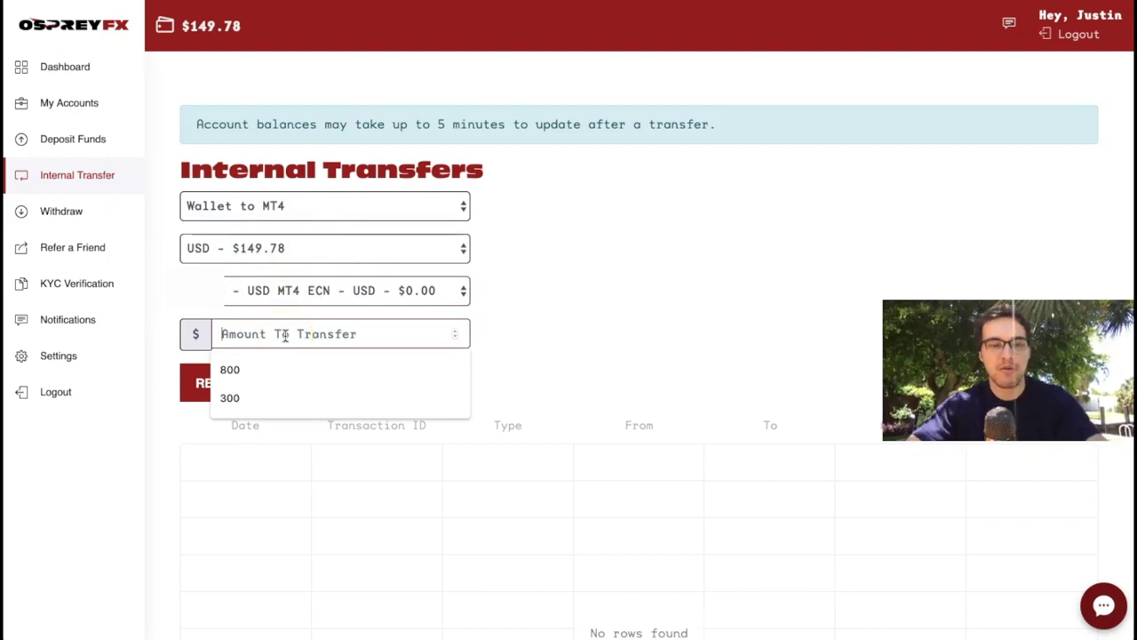
pyautogui.write('100')
pyautogui.click(630, 302)
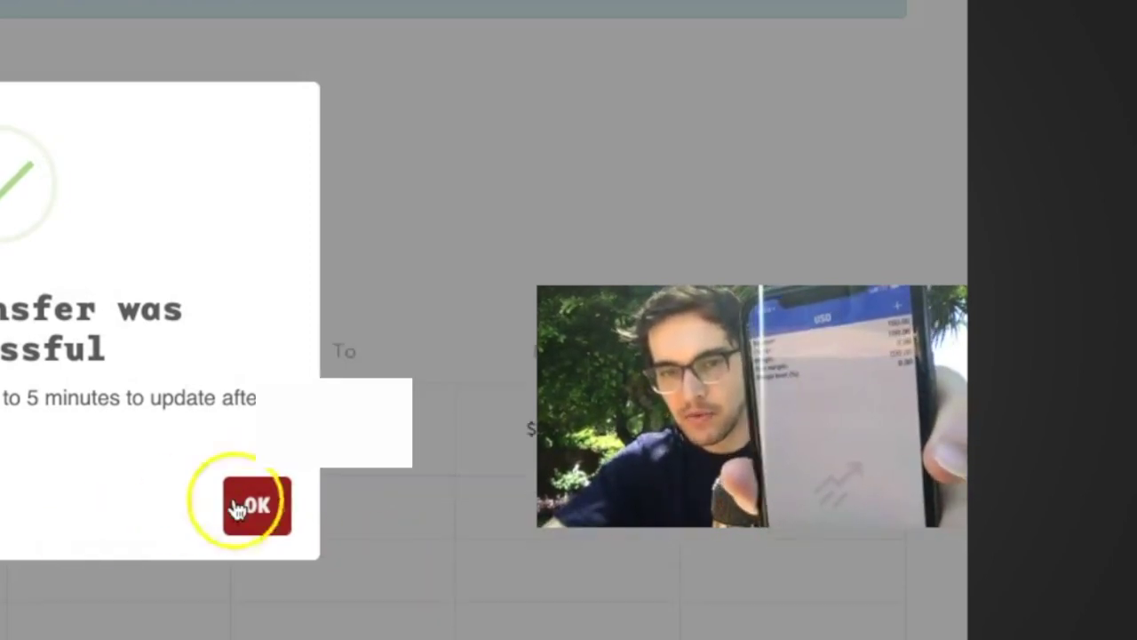
pyautogui.click(244, 504)
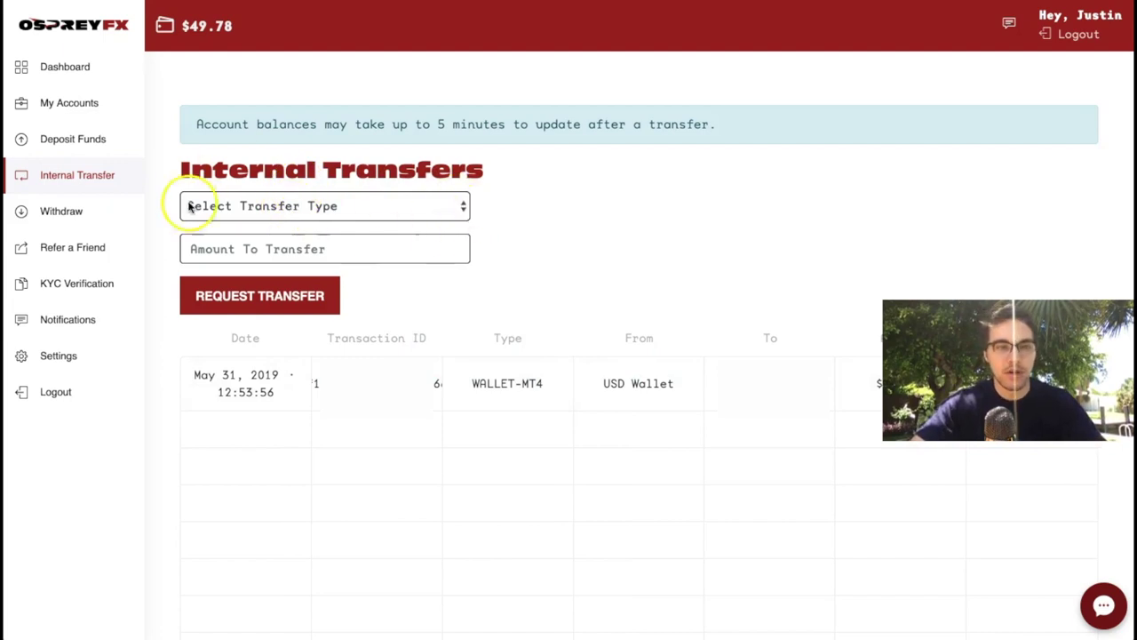
# Set the internal transfer type to MT4 to Wallet, with the USD MT4 ECN account as the source.
pyautogui.click(406, 211)
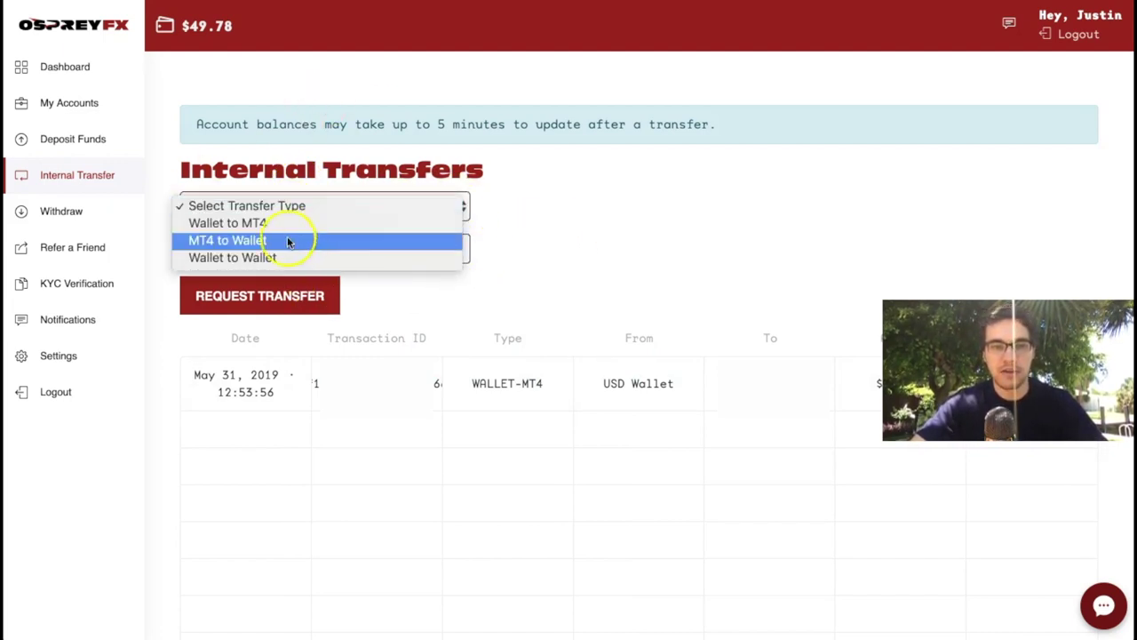
pyautogui.click(243, 241)
pyautogui.click(288, 249)
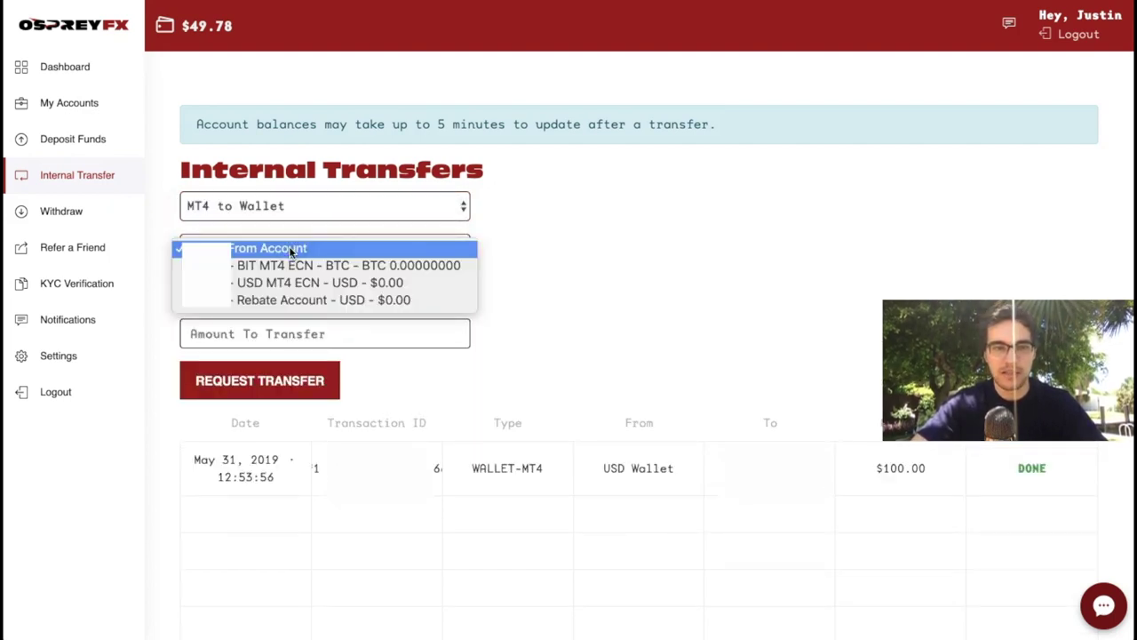
pyautogui.click(305, 282)
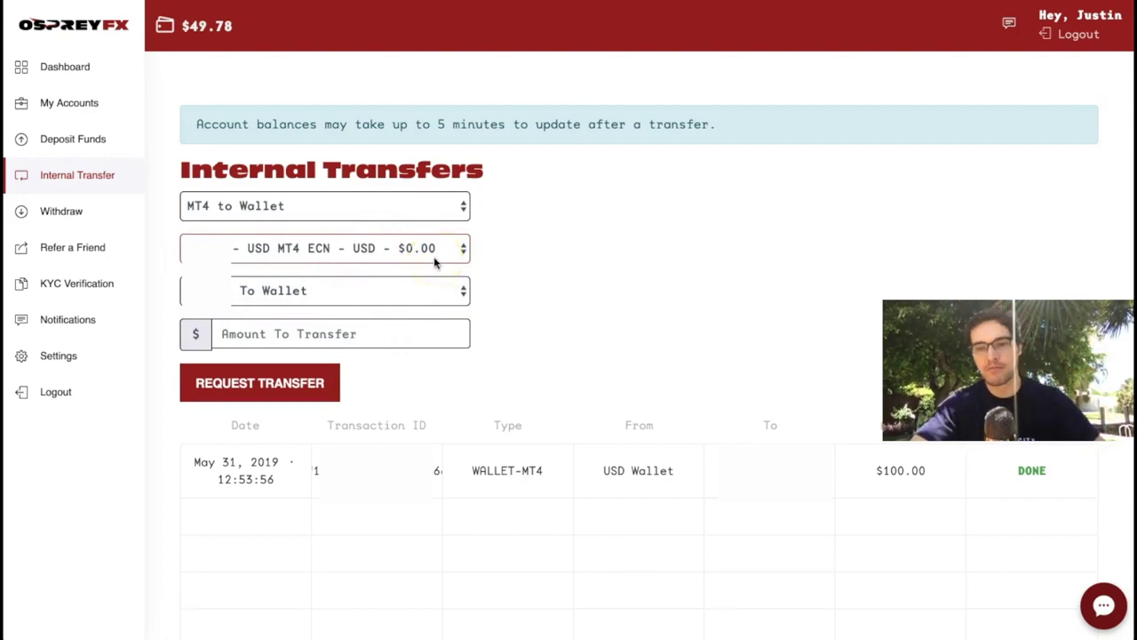
pyautogui.click(464, 170)
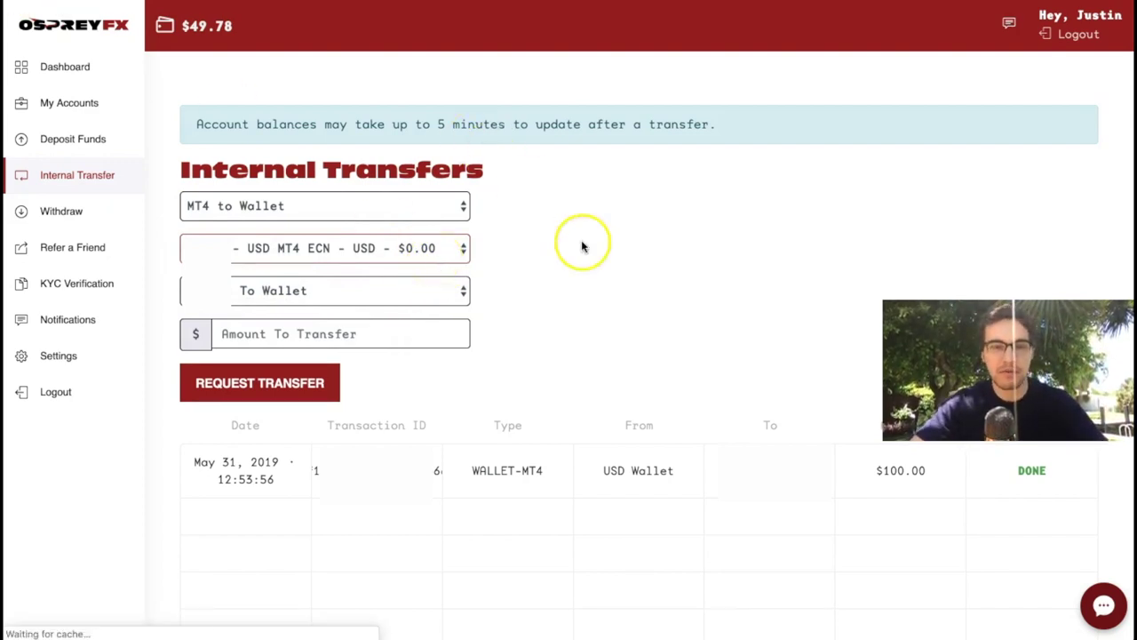
pyautogui.click(391, 249)
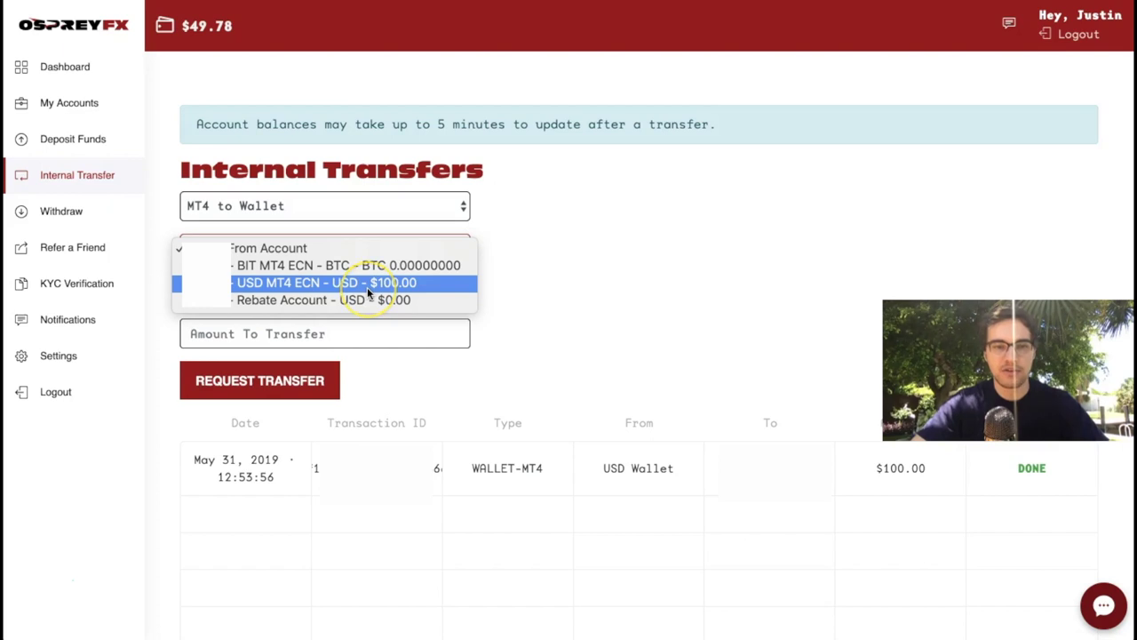
pyautogui.click(367, 284)
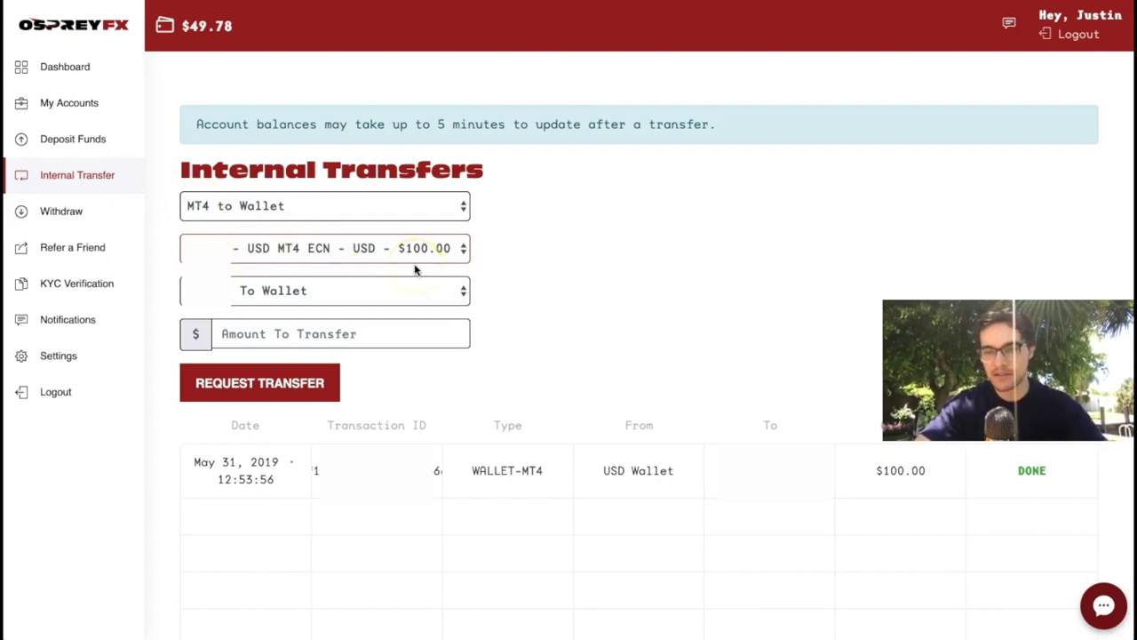
# Choose the USD wallet as the transfer destination and try to request the transfer without an amount.
pyautogui.click(283, 293)
pyautogui.click(276, 305)
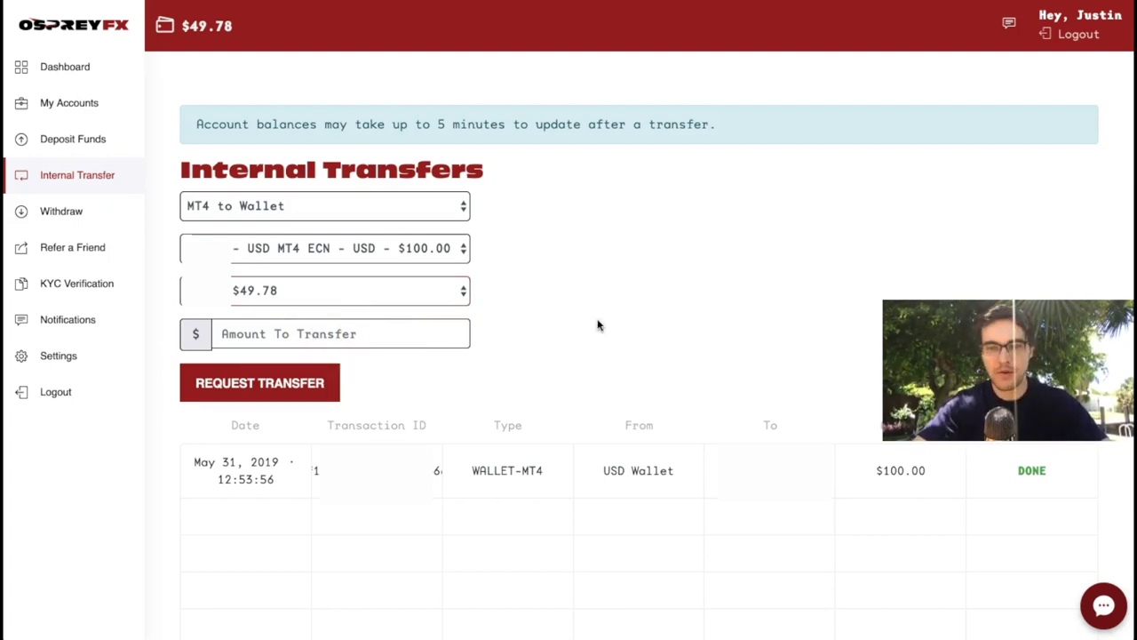
pyautogui.click(261, 329)
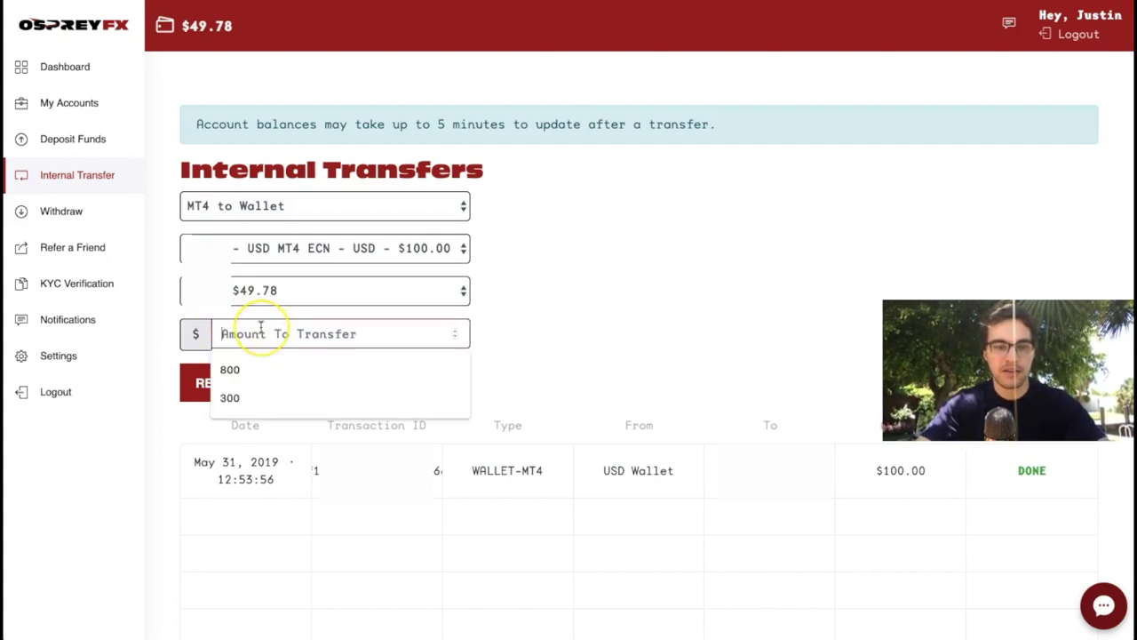
pyautogui.click(787, 368)
pyautogui.click(242, 402)
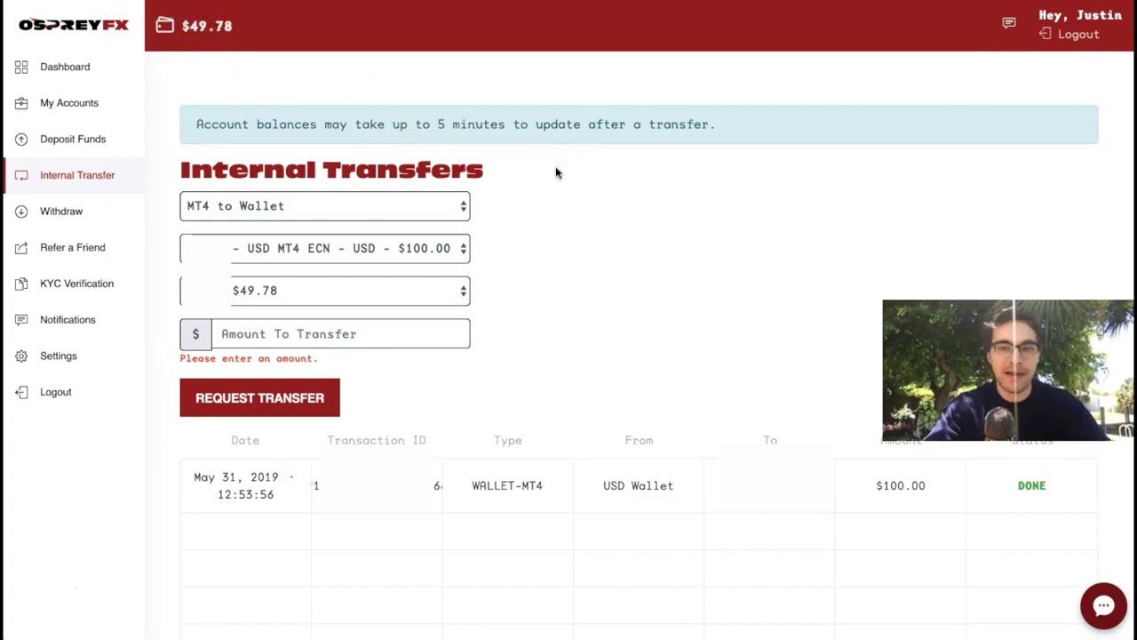
# Open the withdrawal form and choose the USD wallet with Bitcoin as the withdrawal type.
pyautogui.click(64, 212)
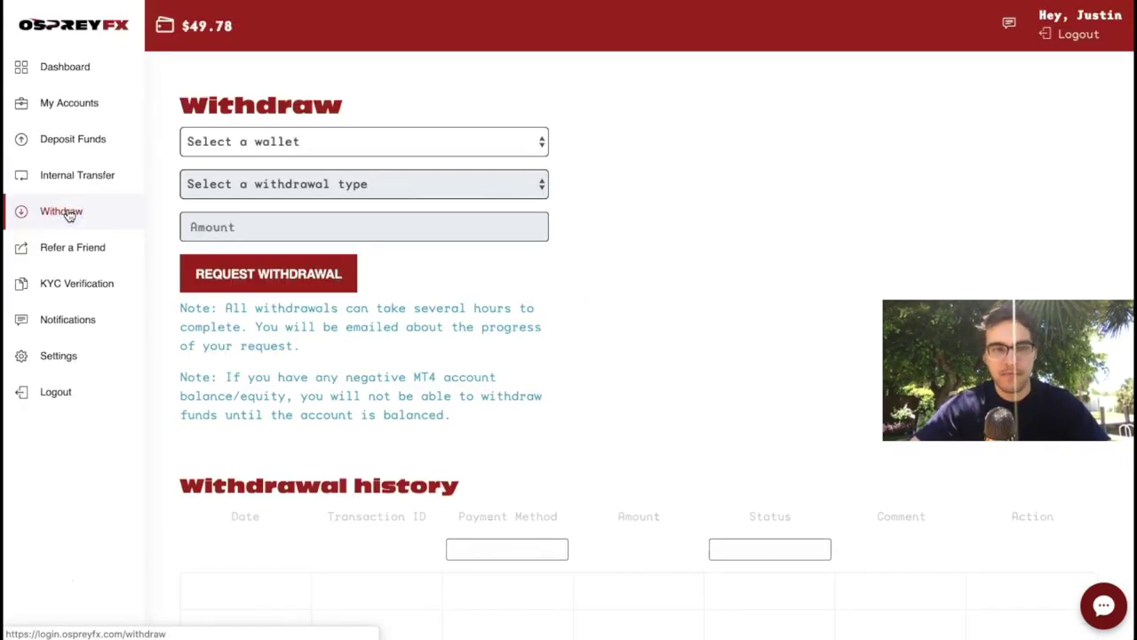
pyautogui.click(322, 147)
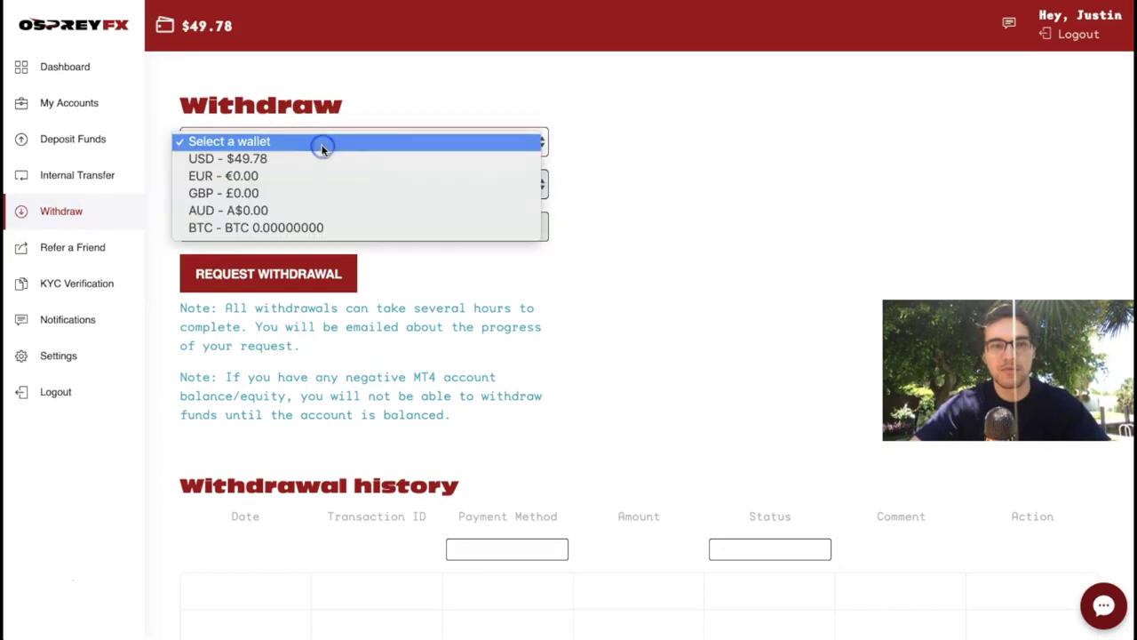
pyautogui.click(266, 158)
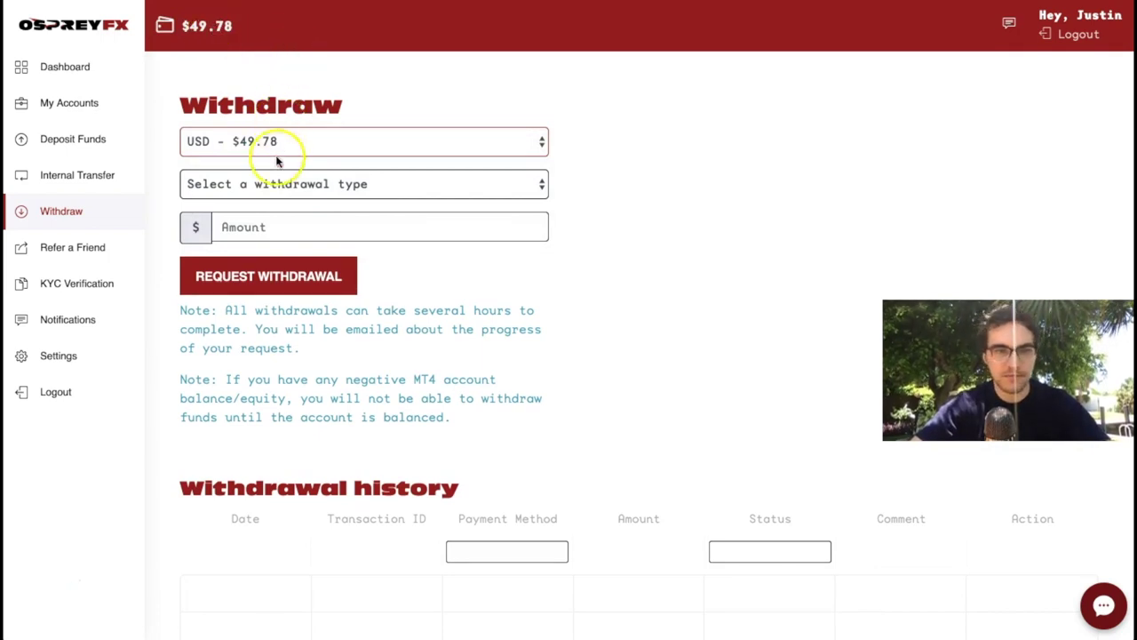
pyautogui.click(309, 184)
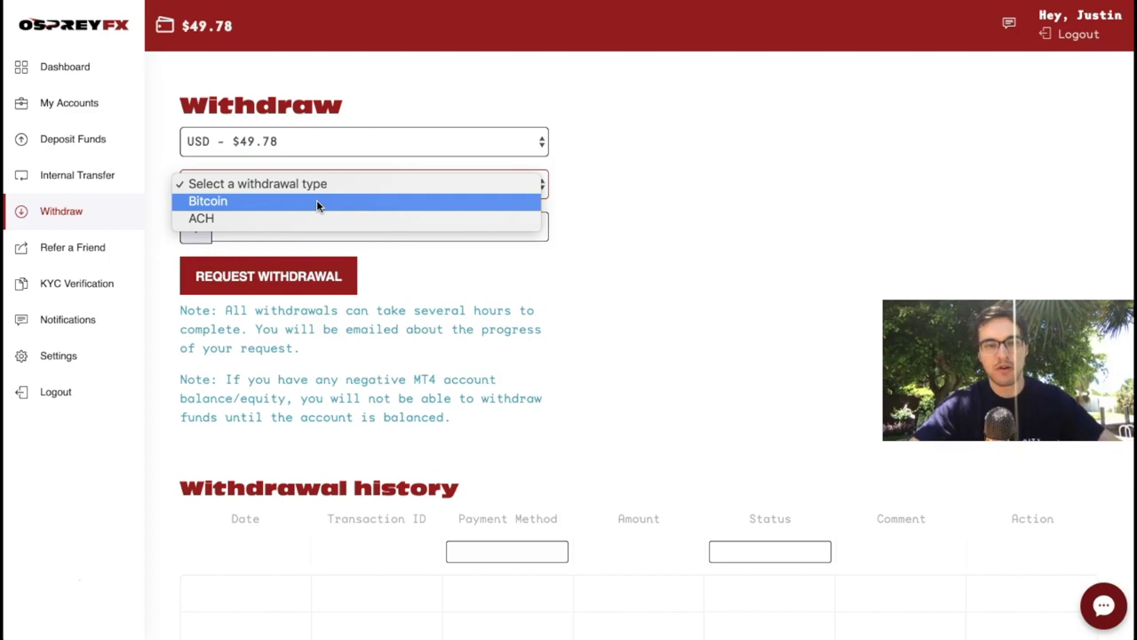
pyautogui.click(316, 201)
# Set the withdrawal amount to $10, leaving the Bitcoin address blank.
pyautogui.click(279, 230)
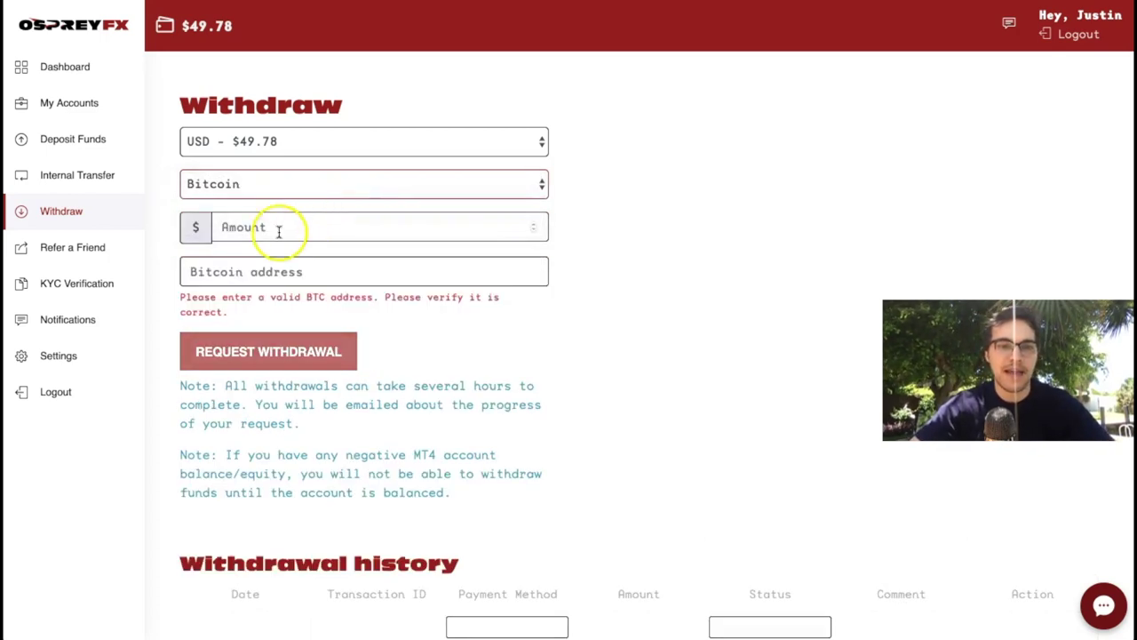
pyautogui.click(688, 279)
pyautogui.click(276, 234)
pyautogui.write('10')
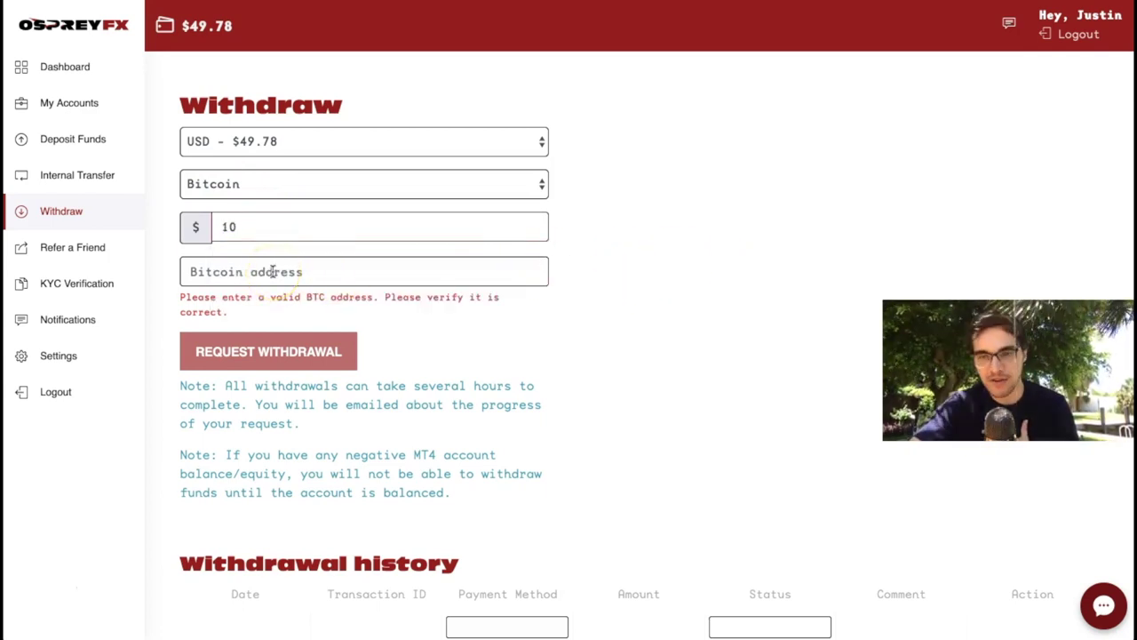
pyautogui.click(643, 275)
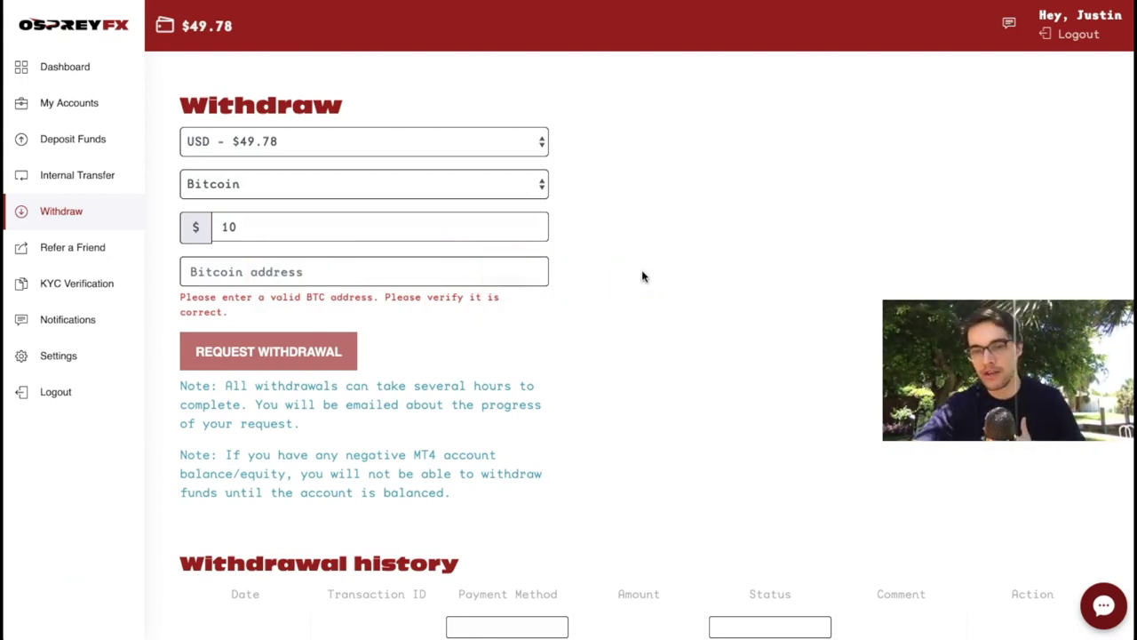
pyautogui.click(348, 345)
pyautogui.click(694, 317)
pyautogui.click(793, 273)
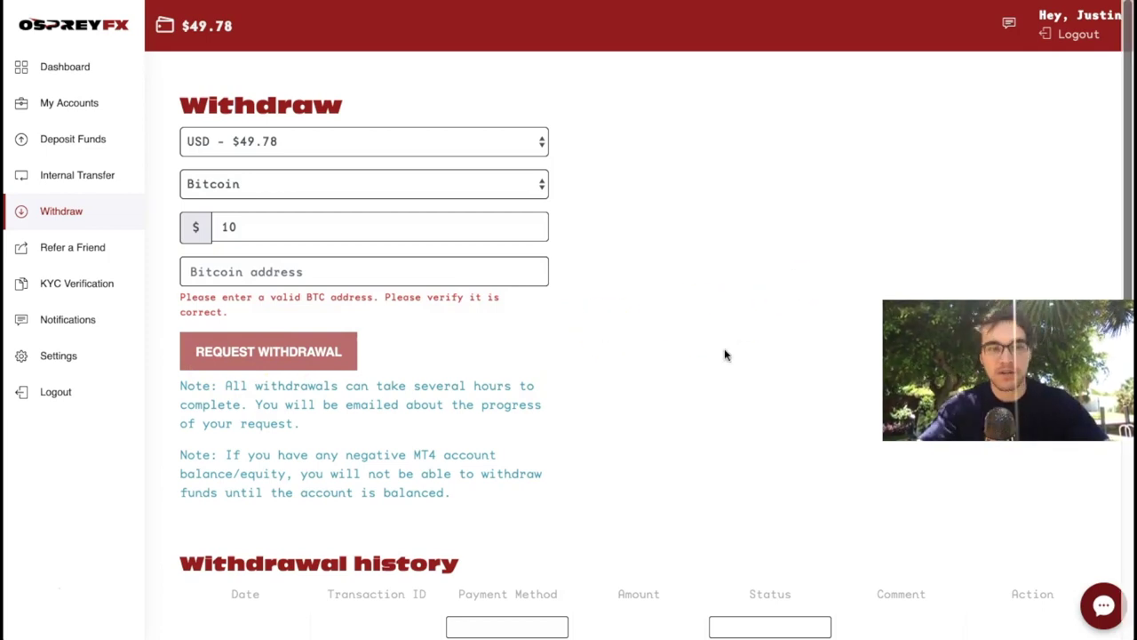
pyautogui.click(157, 134)
pyautogui.click(165, 102)
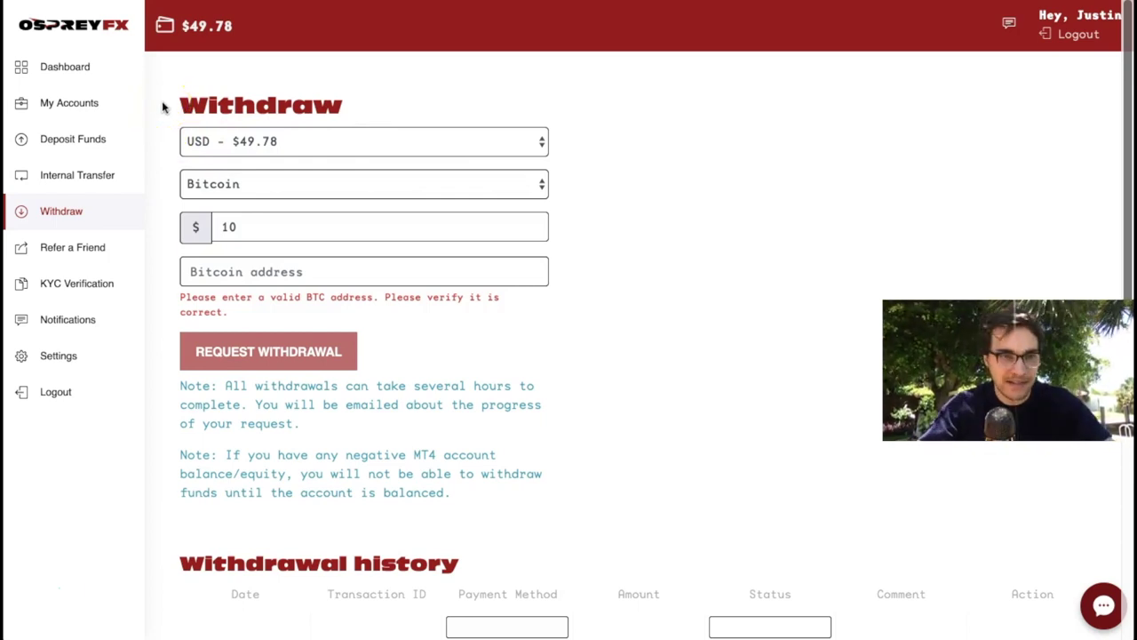
# Open the form for creating a trading account from My Accounts and examine the available account types.
pyautogui.click(67, 107)
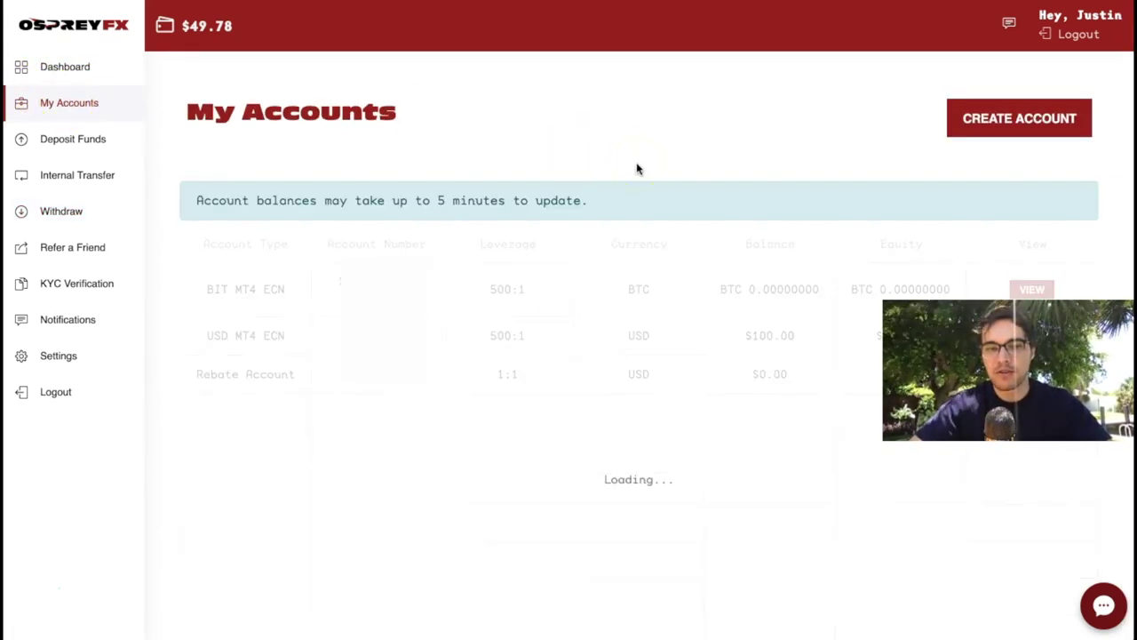
pyautogui.click(1004, 120)
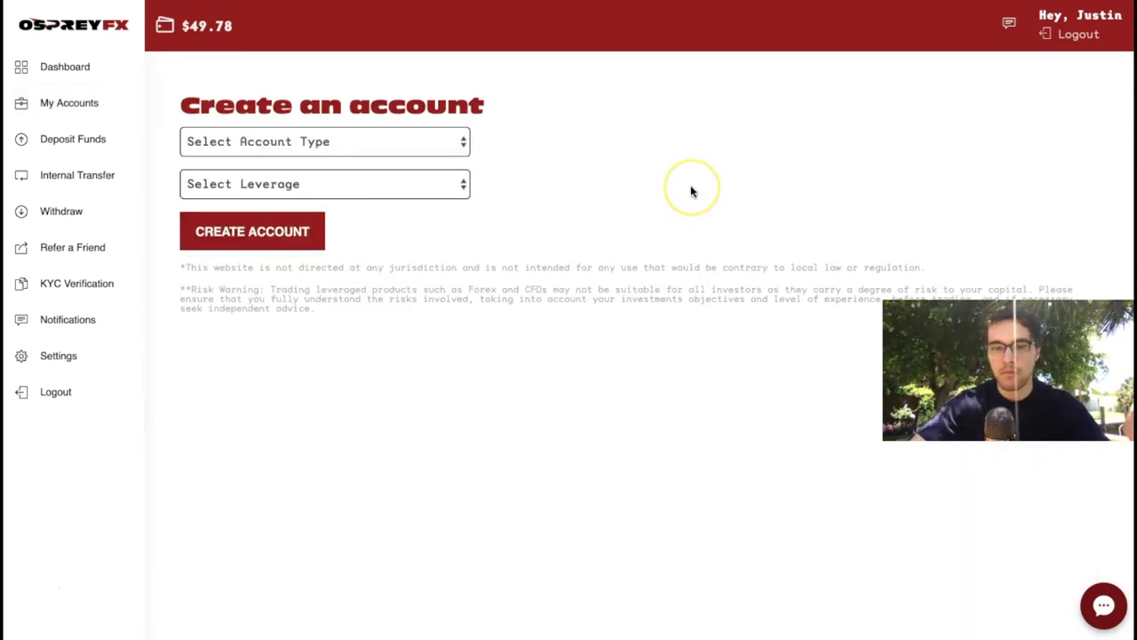
pyautogui.click(343, 144)
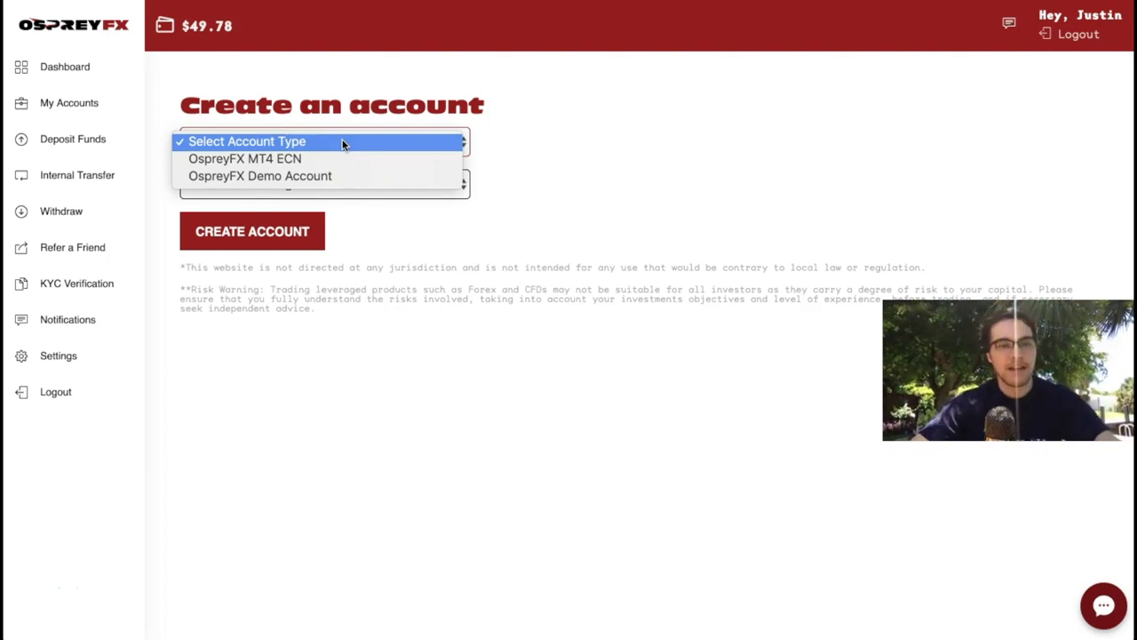
pyautogui.click(357, 176)
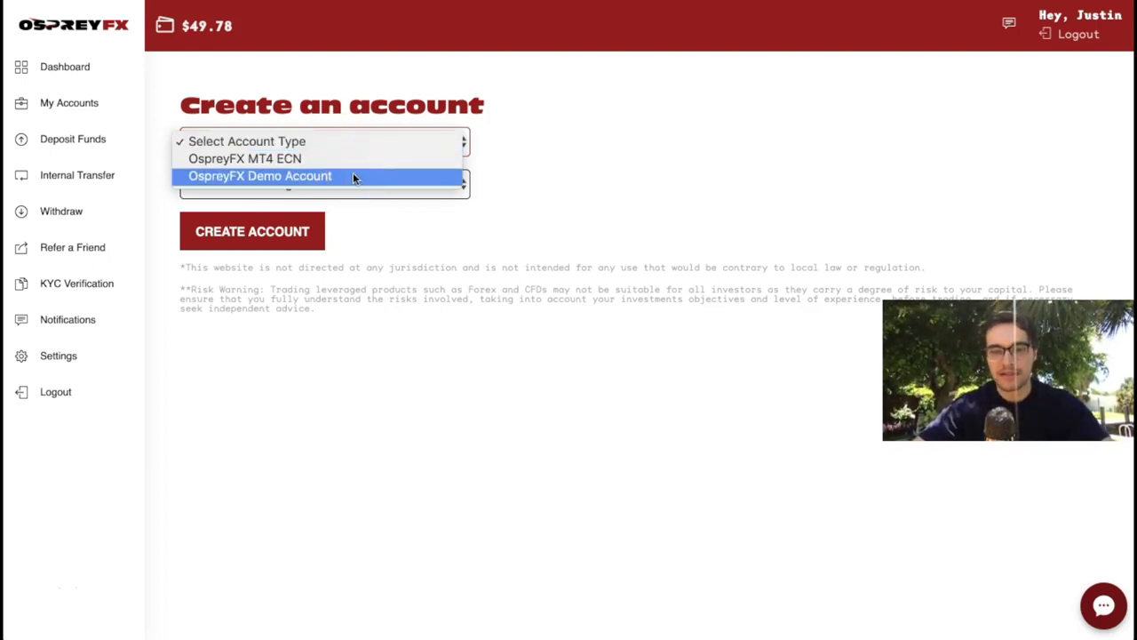
pyautogui.click(394, 173)
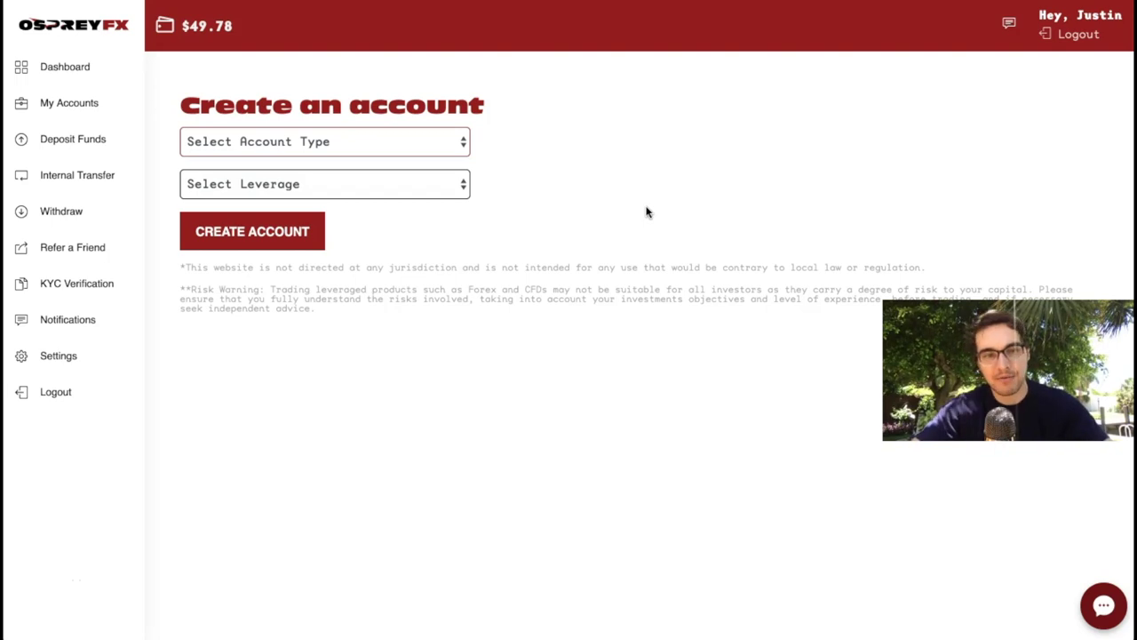
pyautogui.click(386, 142)
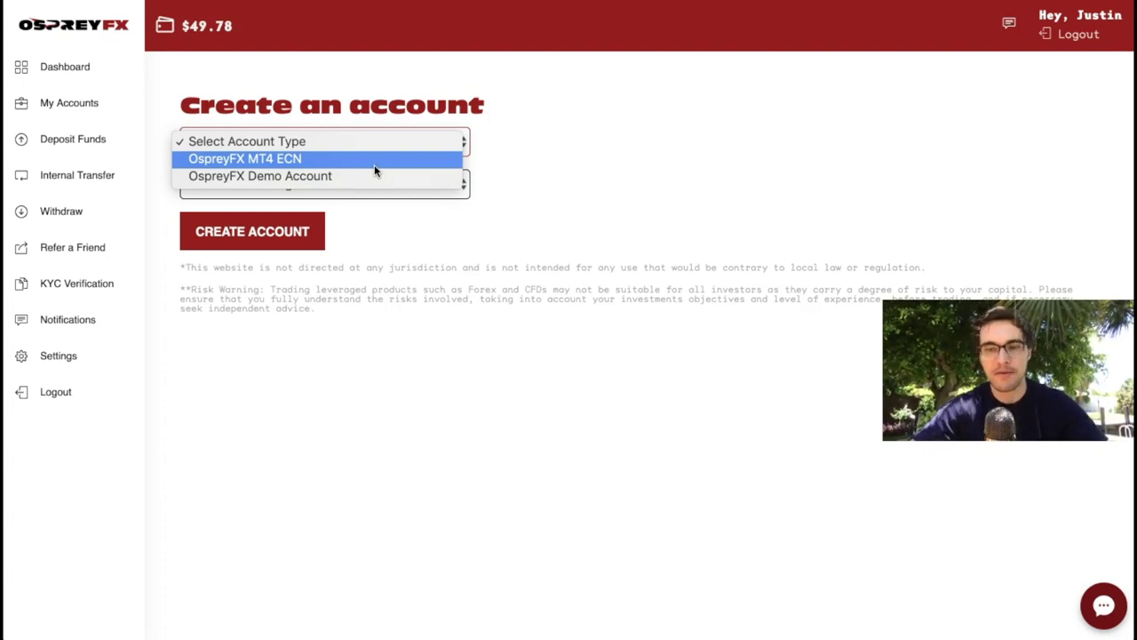
pyautogui.click(573, 158)
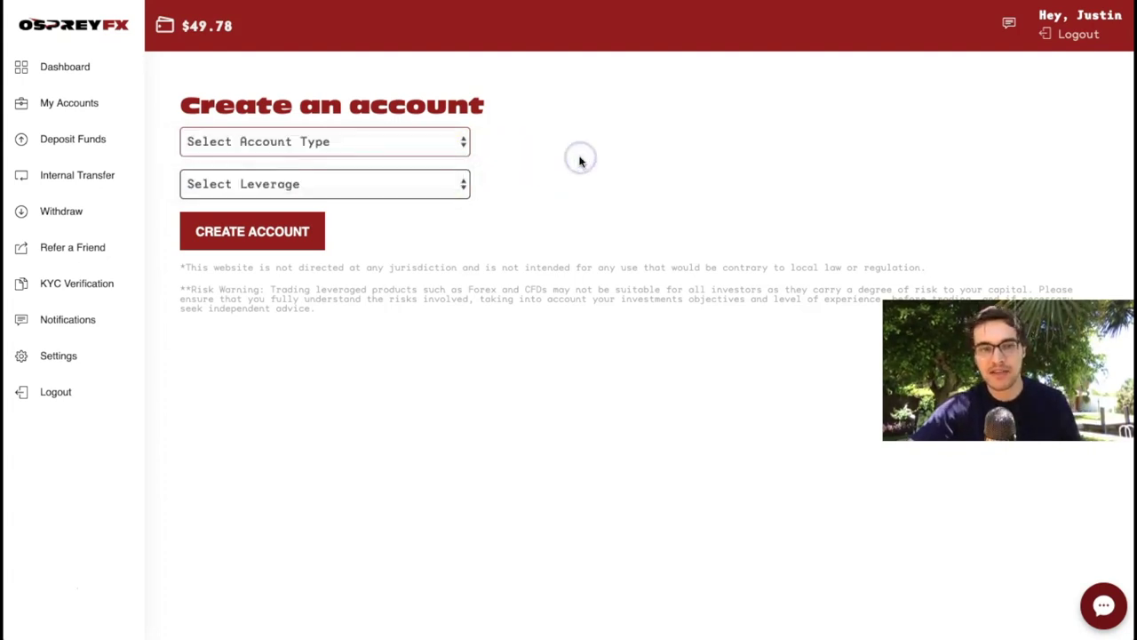